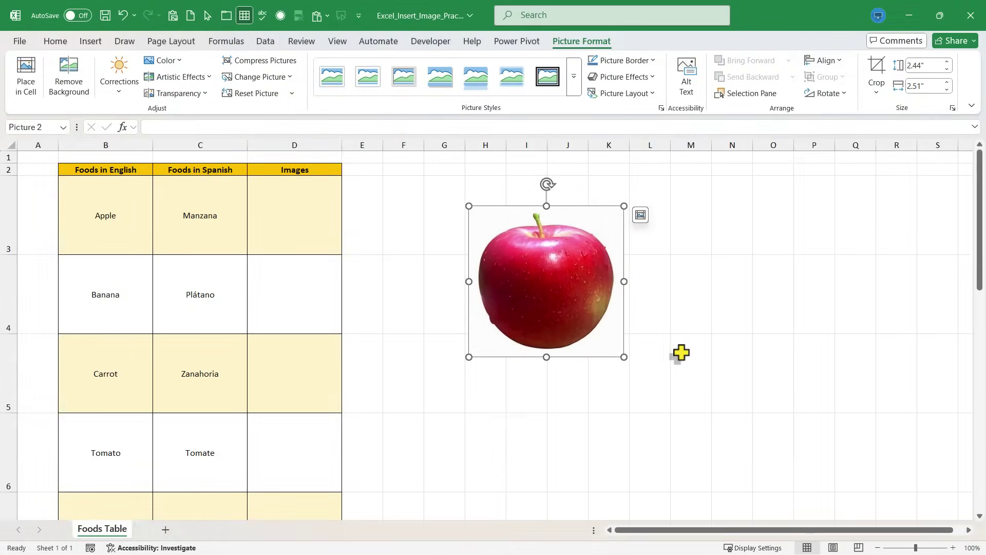
# Try fitting the floating apple into D3 by moving, resizing, widening column D and inserting a column.
pyautogui.click(687, 352)
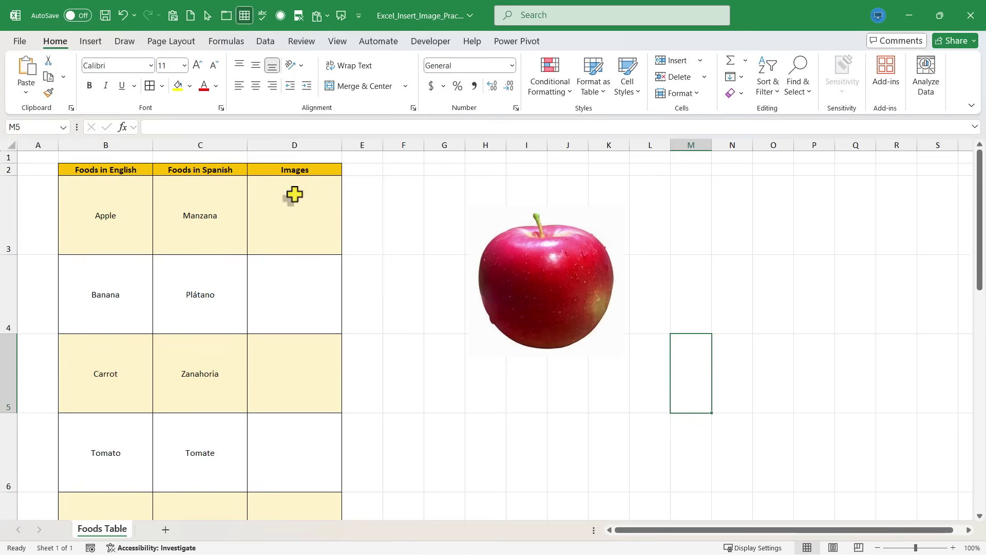
pyautogui.moveTo(601, 277); pyautogui.dragTo(325, 232)
pyautogui.moveTo(399, 330); pyautogui.dragTo(304, 225)
pyautogui.press('Escape')
pyautogui.moveTo(339, 148); pyautogui.dragTo(516, 154)
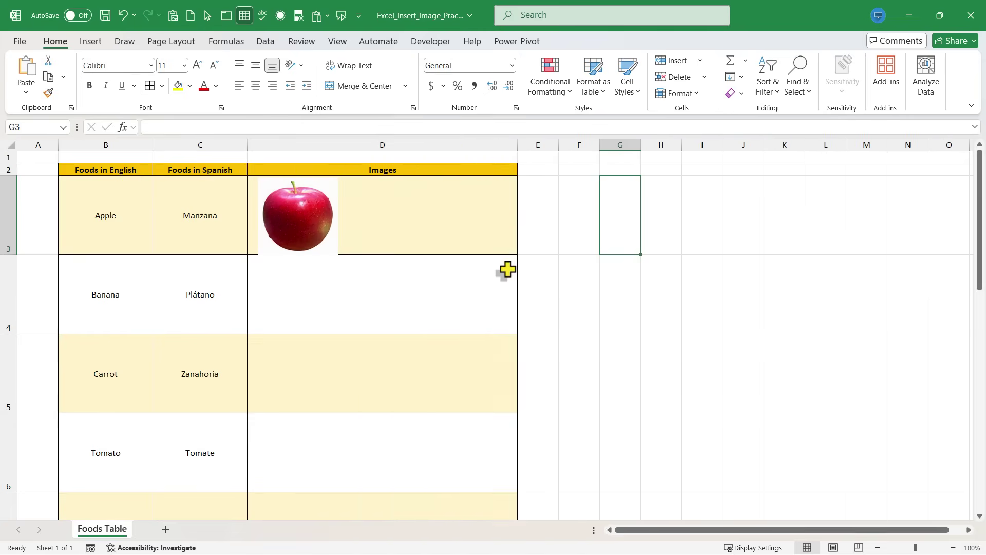
pyautogui.hotkey('ctrl', 'shift', '+')
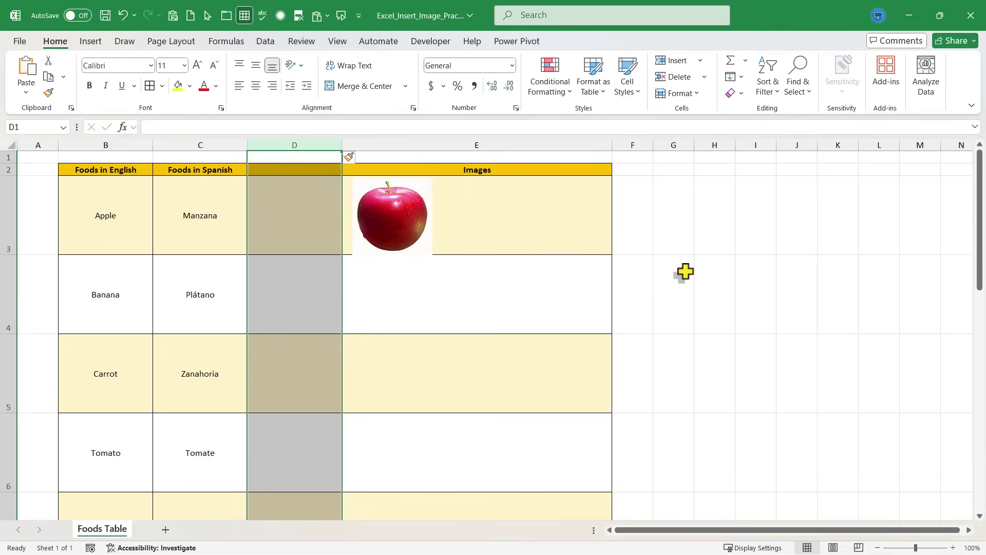
pyautogui.moveTo(398, 222); pyautogui.dragTo(301, 230)
# Undo those attempts three times, then delete the floating apple picture.
pyautogui.hotkey('ctrl', 'z')
pyautogui.hotkey('ctrl', 'z')
pyautogui.hotkey('ctrl', 'z')
pyautogui.hotkey('ctrl', 'z')
pyautogui.hotkey('ctrl', 'z')
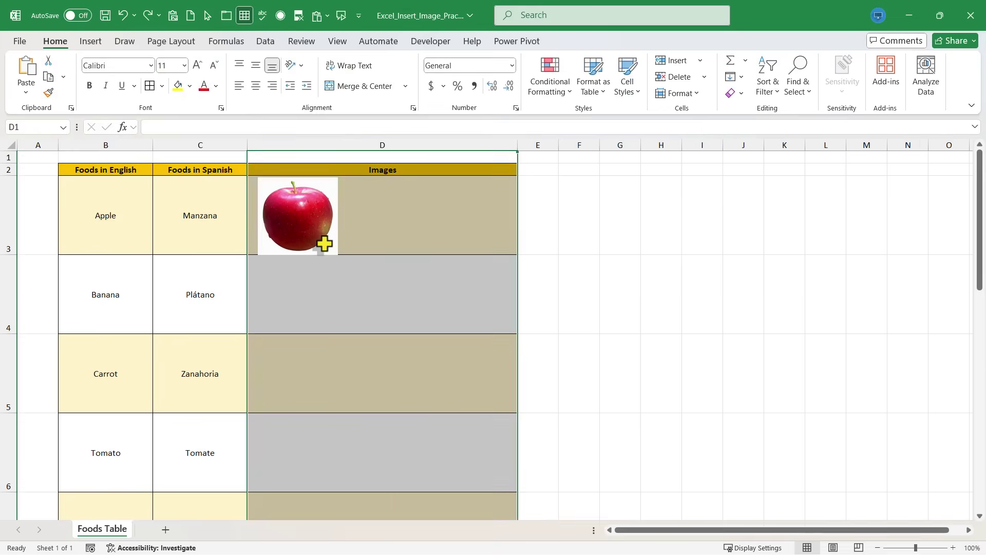
pyautogui.hotkey('ctrl', 'z')
pyautogui.hotkey('ctrl', 'z')
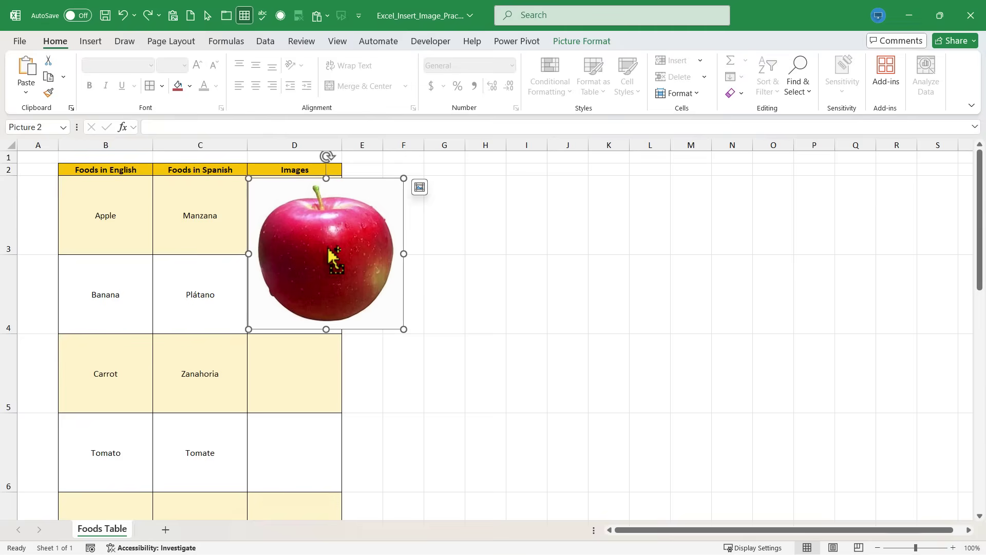
pyautogui.hotkey('ctrl', 'z')
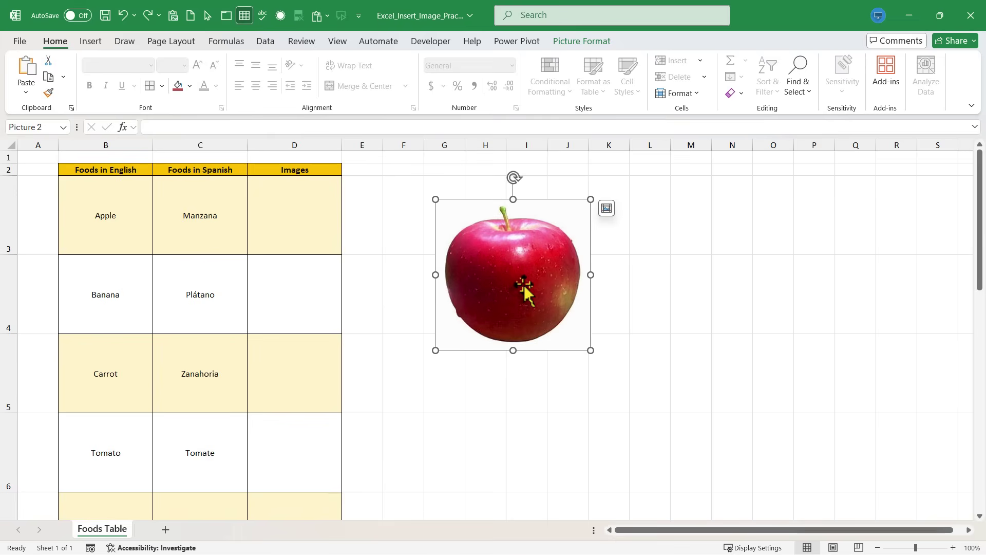
pyautogui.moveTo(524, 285)
pyautogui.mouseDown()
pyautogui.moveTo(504, 279)
pyautogui.moveTo(528, 284)
pyautogui.mouseUp()
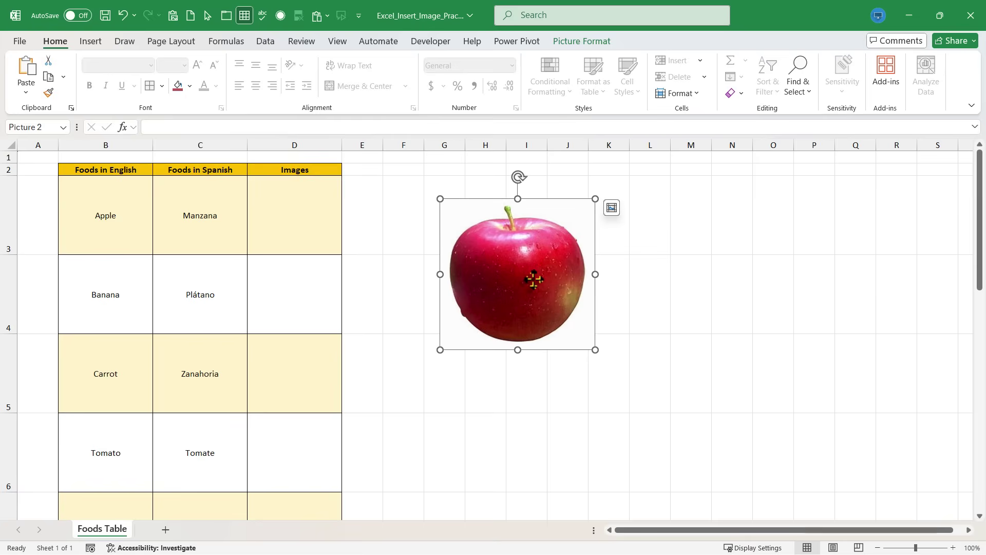
pyautogui.press('Delete')
pyautogui.click(533, 280)
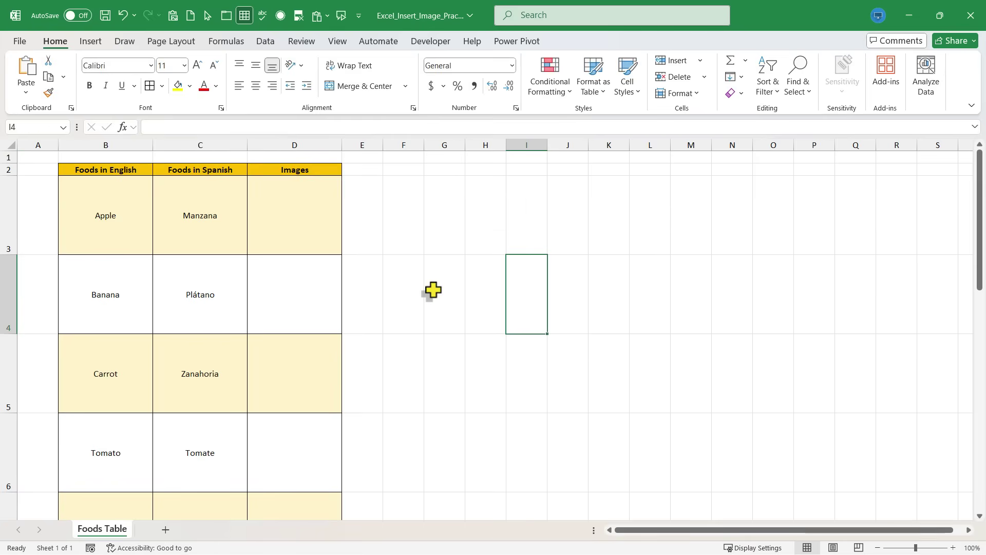
# Place the Apple image from Downloads\Food as an in-cell picture in D3.
pyautogui.click(289, 203)
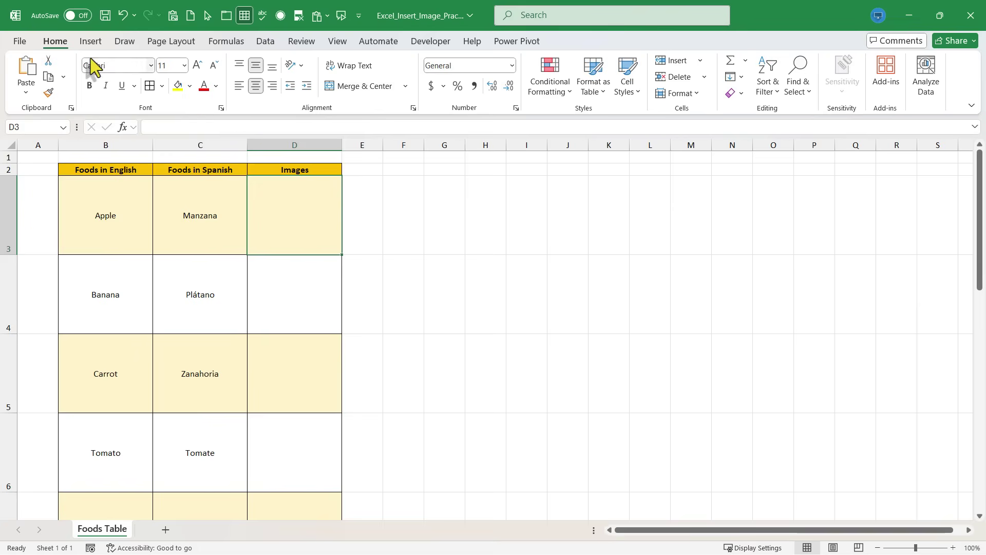
pyautogui.click(91, 40)
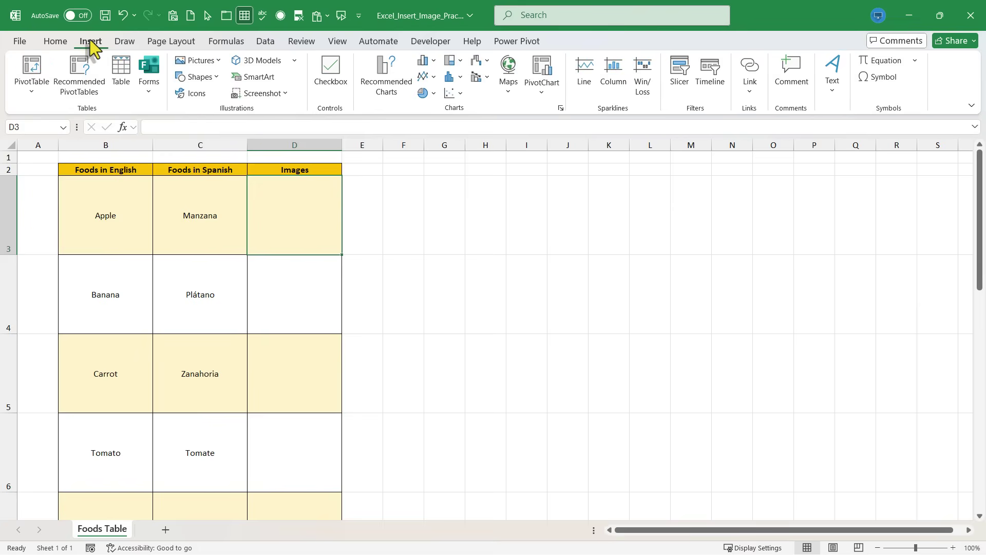
pyautogui.click(204, 62)
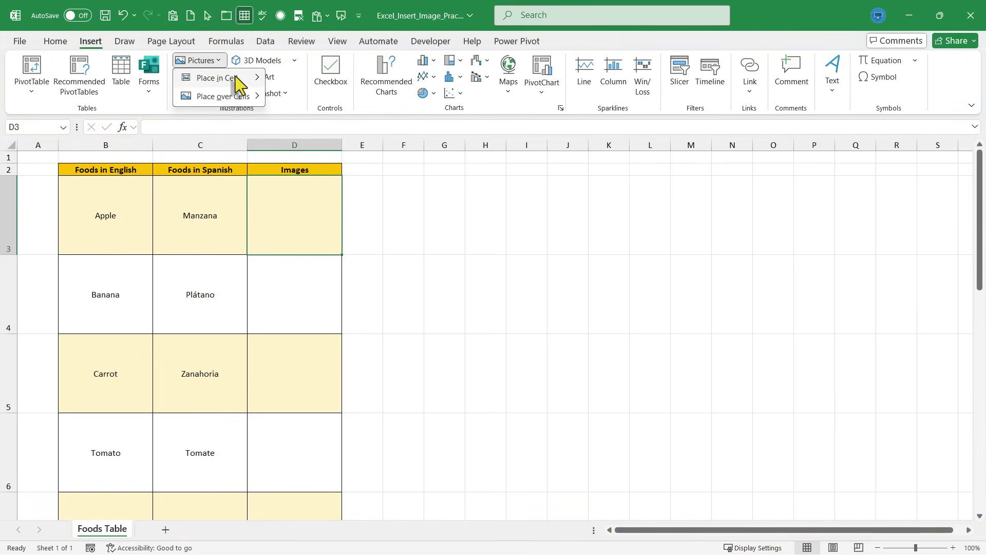
pyautogui.moveTo(237, 82)
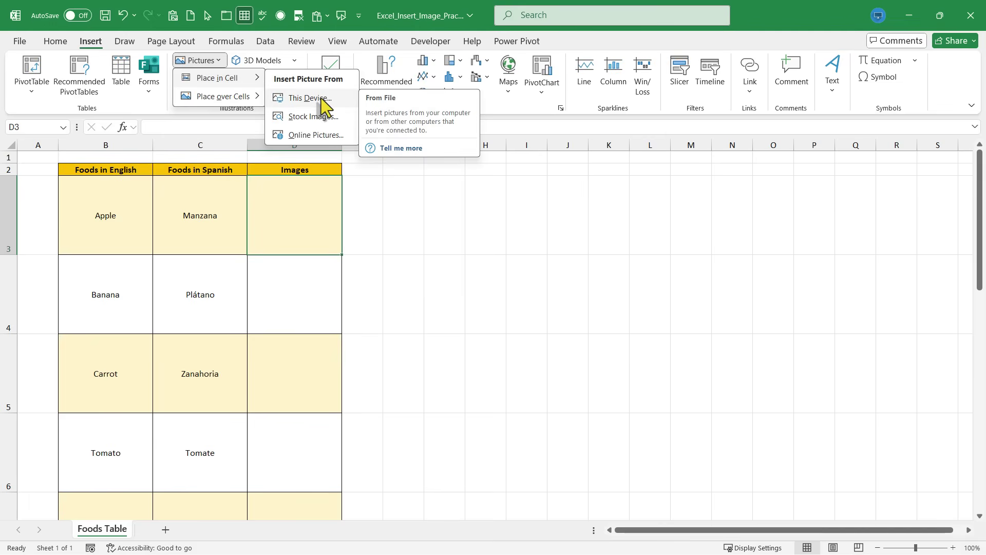
pyautogui.click(327, 135)
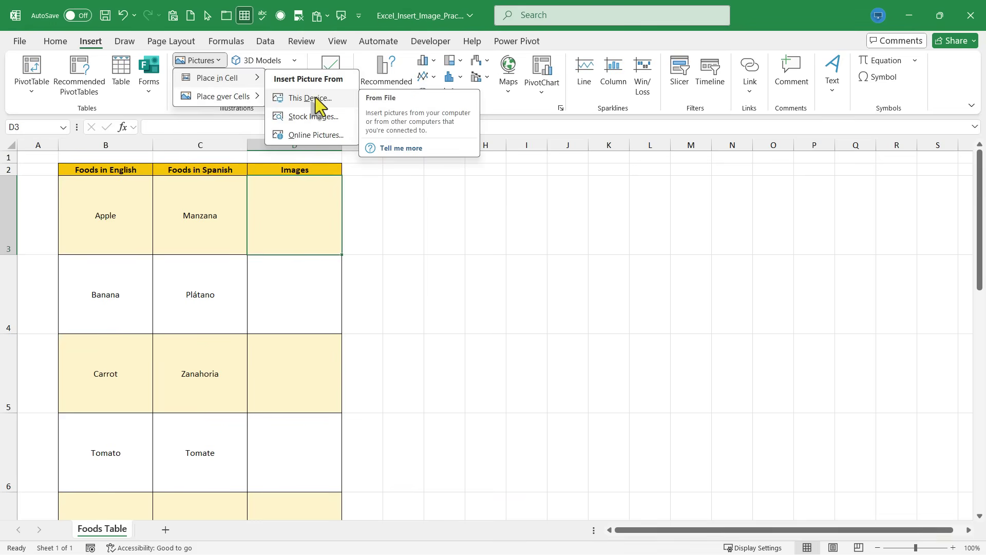
pyautogui.click(318, 97)
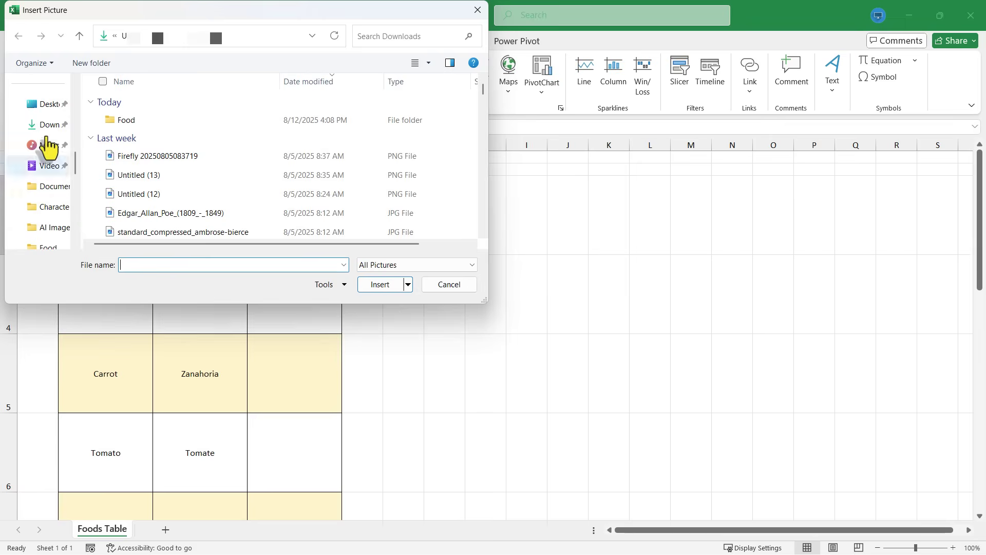
pyautogui.click(47, 125)
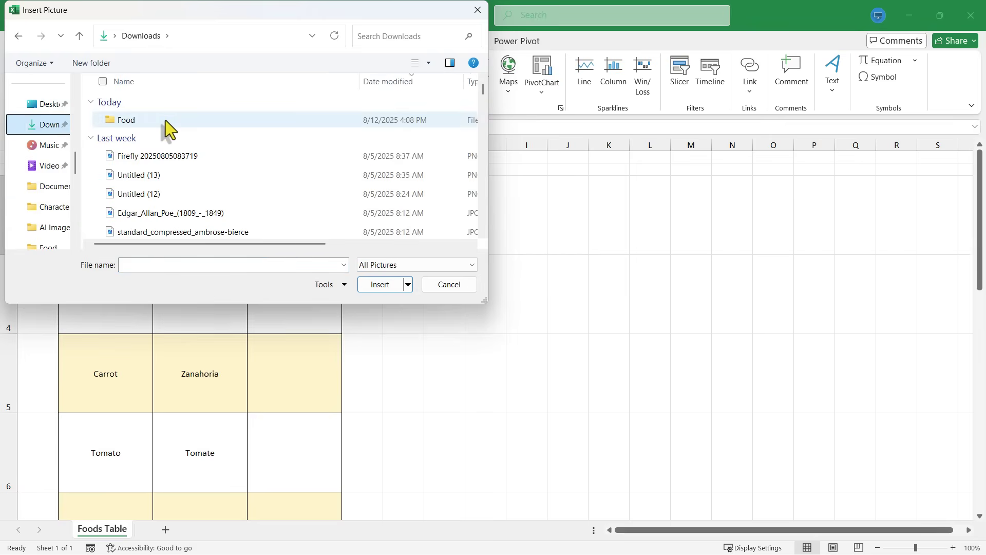
pyautogui.doubleClick(135, 122)
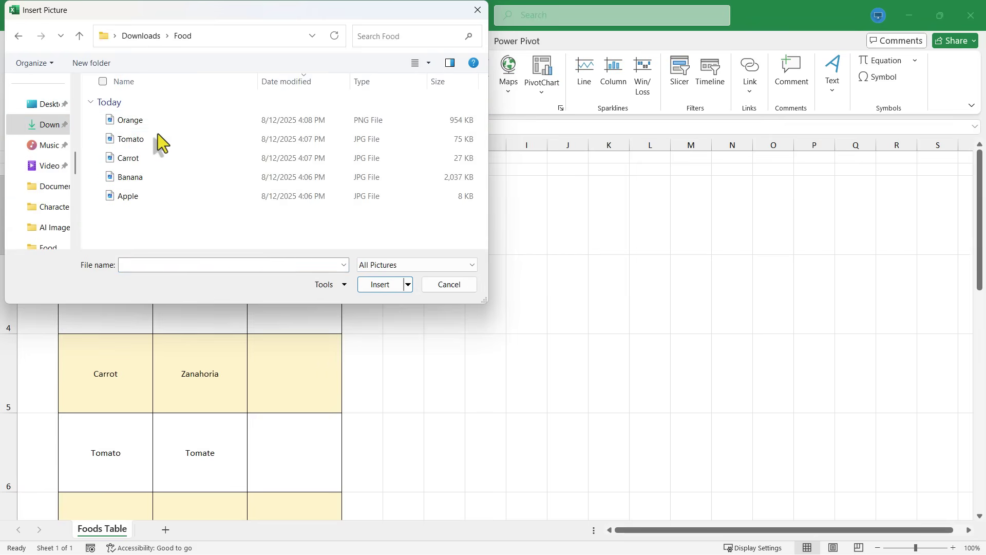
pyautogui.doubleClick(140, 199)
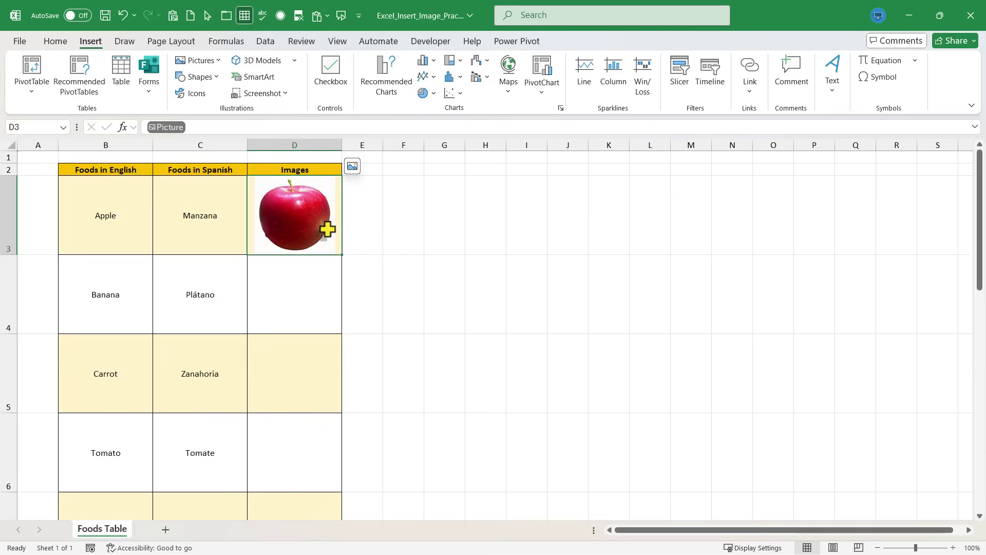
# Resize column D to 165 pixels and adjust row 3's height around the apple image.
pyautogui.moveTo(342, 145); pyautogui.dragTo(533, 157)
pyautogui.moveTo(8, 255); pyautogui.dragTo(10, 377)
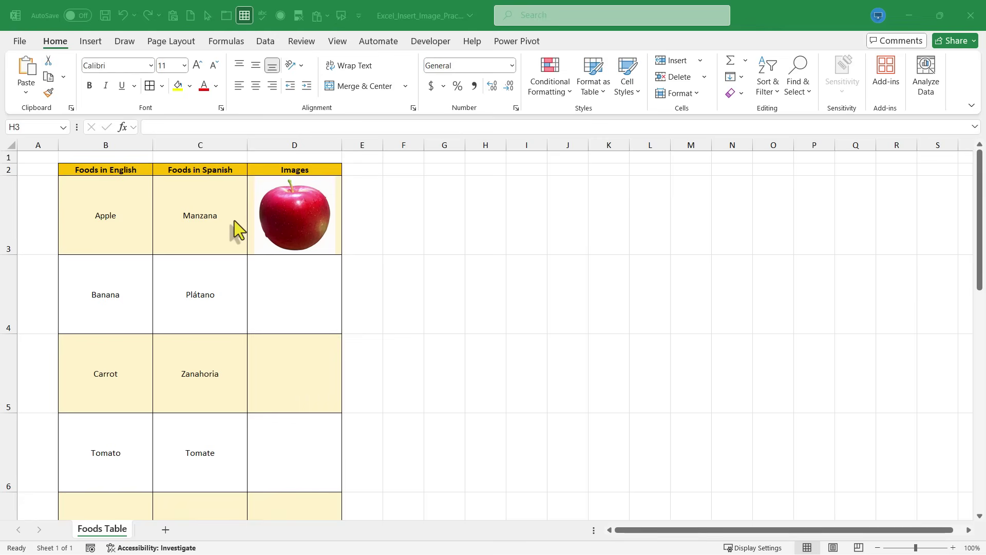
# Draw an Alt-snapped Rectangle shape covering cell D4, about 1.28" by 1.53".
pyautogui.click(88, 41)
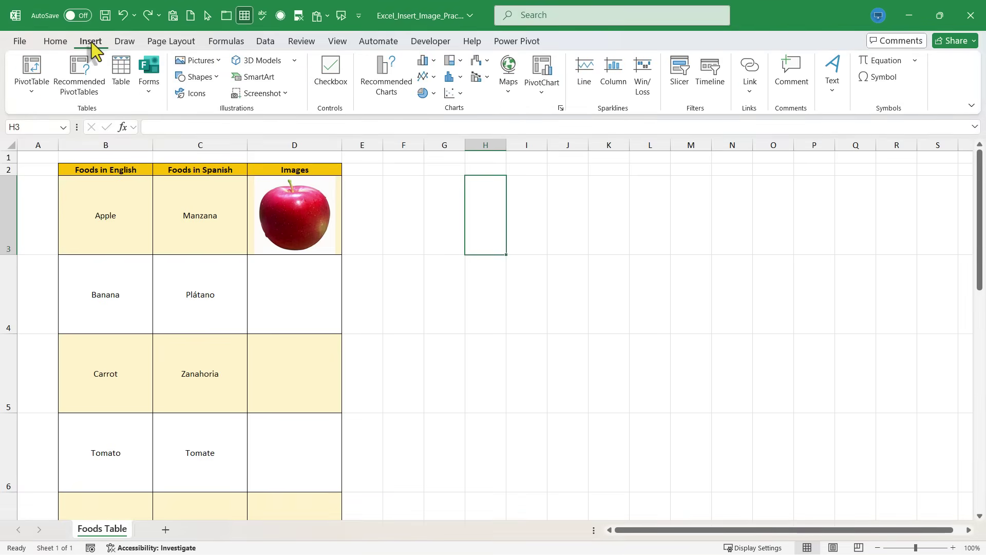
pyautogui.click(201, 76)
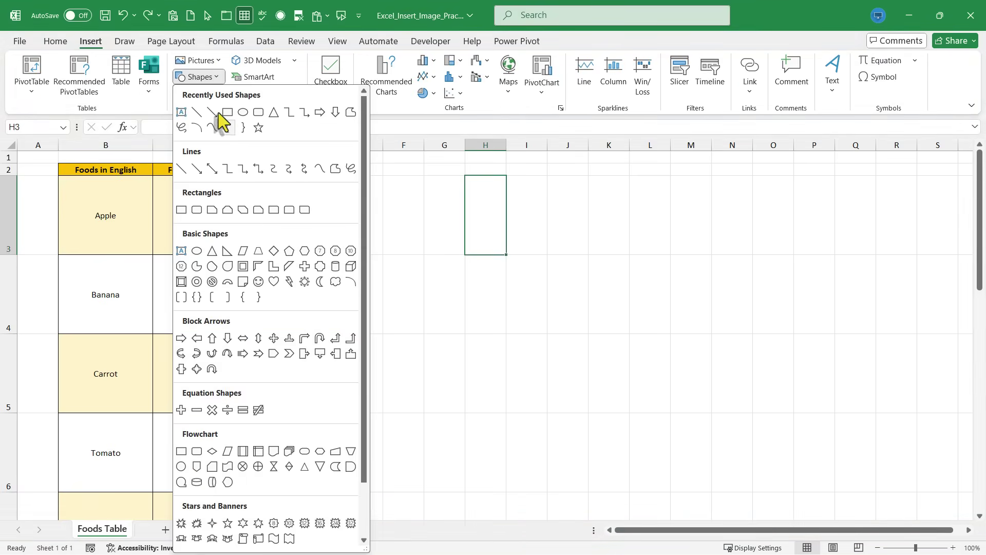
pyautogui.click(182, 209)
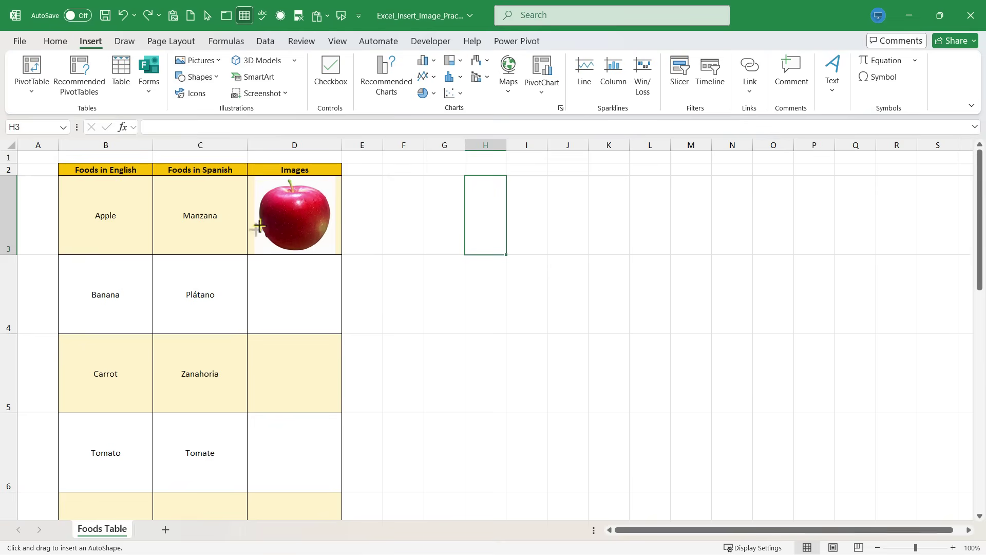
pyautogui.press('alt')
pyautogui.moveTo(247, 258); pyautogui.dragTo(298, 307)
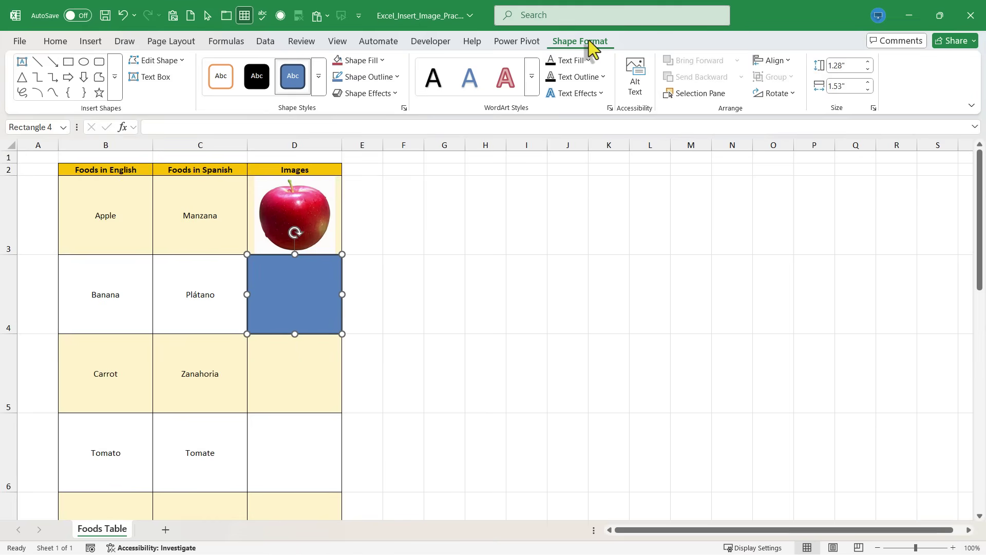
# Fill the D4 rectangle with the Banana picture from Downloads\Food.
pyautogui.click(360, 60)
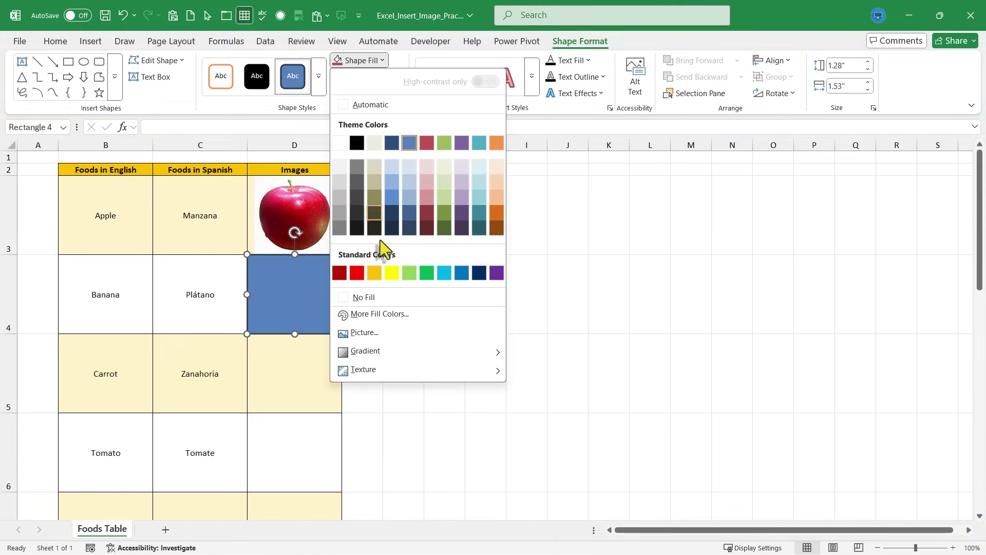
pyautogui.click(359, 333)
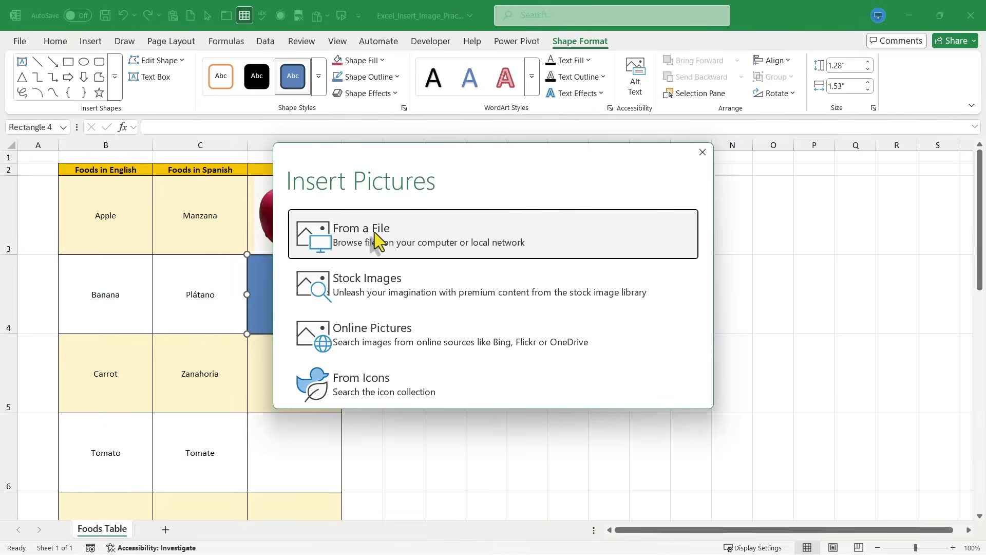
pyautogui.click(374, 232)
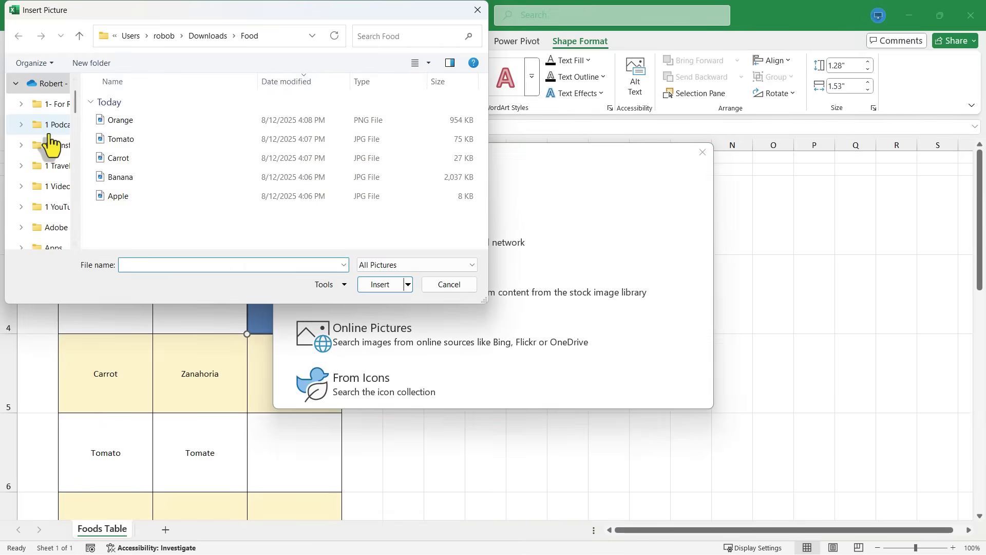
pyautogui.scroll(-3, 51, 149)
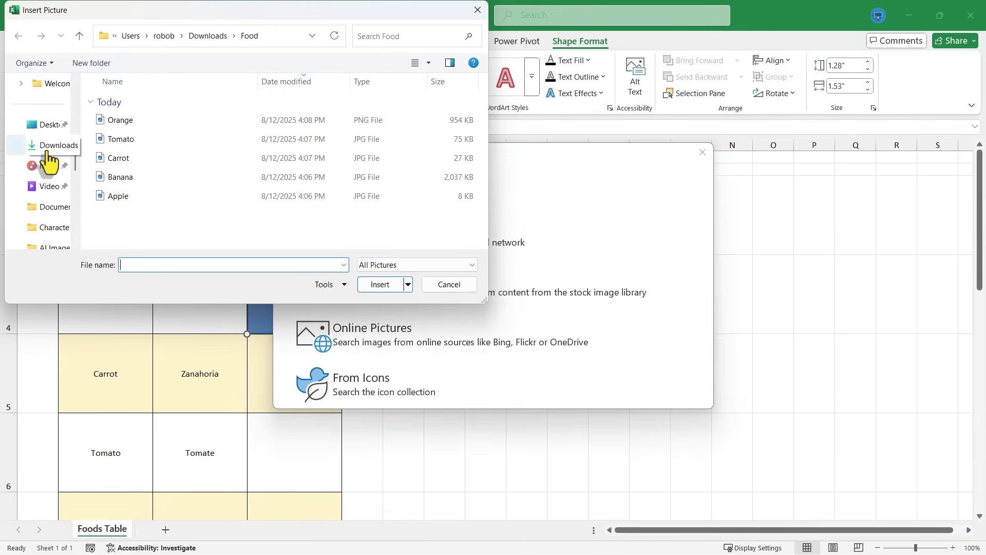
pyautogui.click(50, 148)
pyautogui.doubleClick(116, 120)
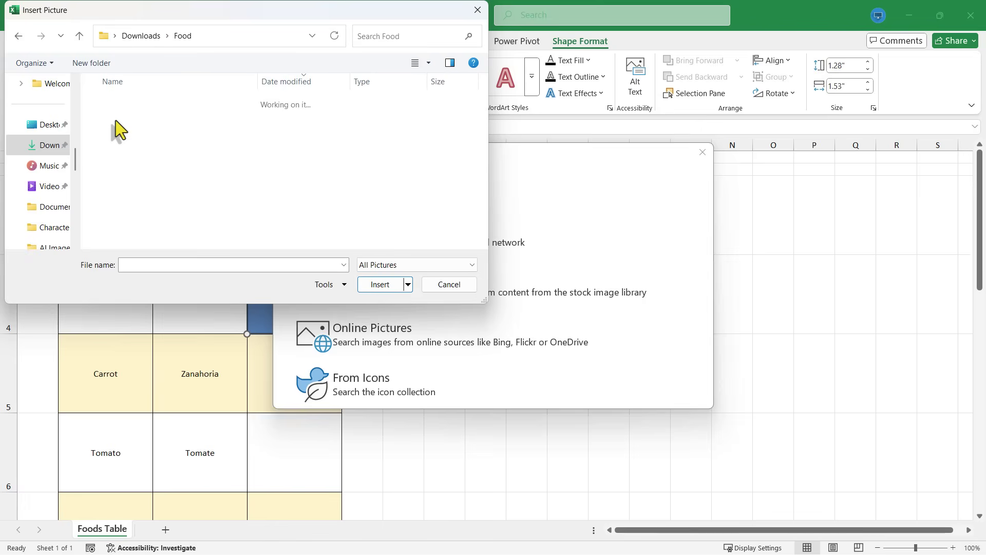
pyautogui.click(134, 180)
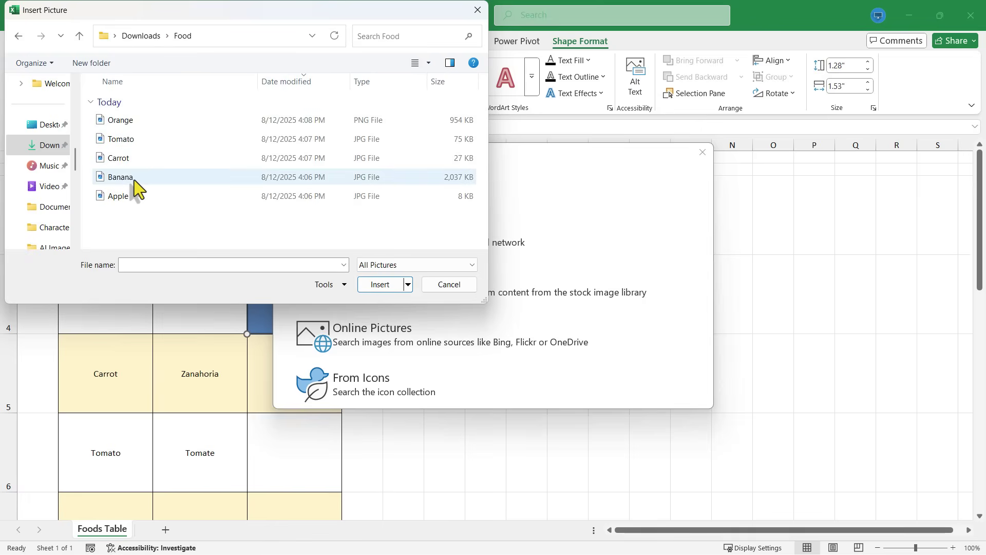
pyautogui.doubleClick(134, 180)
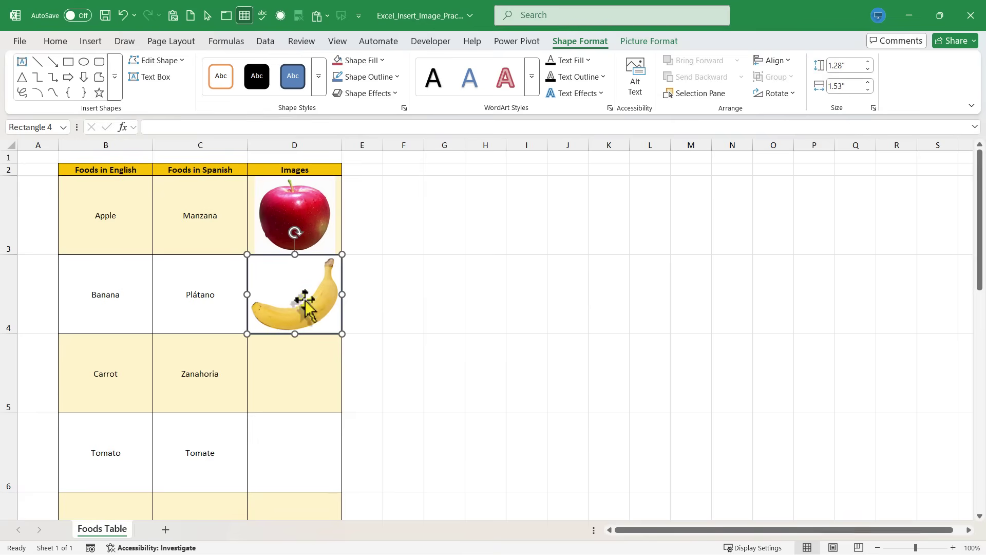
# Try enlarging column D and row 4 to grow the banana, then restore their sizes.
pyautogui.click(396, 236)
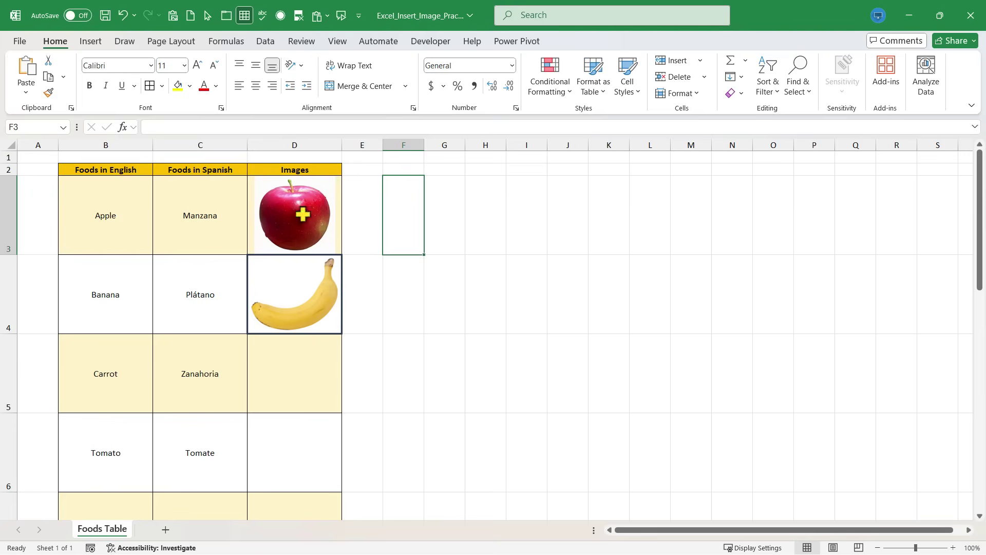
pyautogui.moveTo(342, 148); pyautogui.dragTo(431, 148)
pyautogui.moveTo(15, 333); pyautogui.dragTo(31, 464)
pyautogui.moveTo(431, 145); pyautogui.dragTo(341, 147)
pyautogui.moveTo(14, 466); pyautogui.dragTo(31, 333)
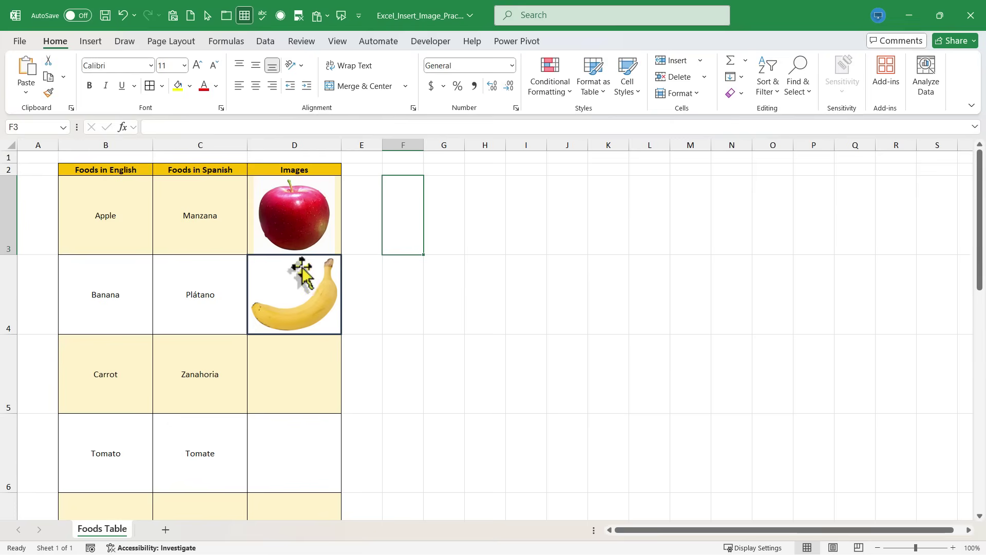
# Shrink column D and row 4 further, then delete the Foods in English column B.
pyautogui.moveTo(340, 147); pyautogui.dragTo(292, 147)
pyautogui.moveTo(11, 334); pyautogui.dragTo(16, 285)
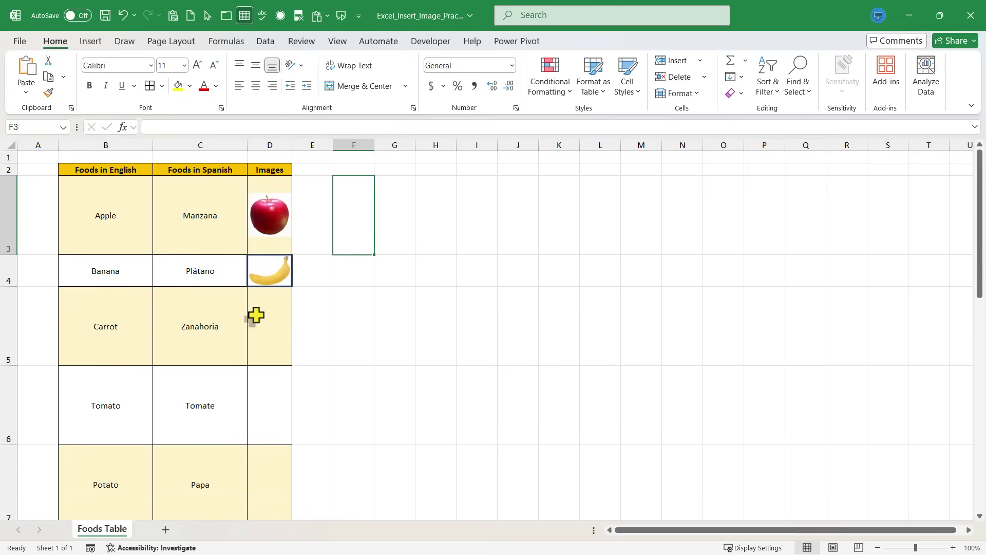
pyautogui.rightClick(111, 145)
pyautogui.click(145, 296)
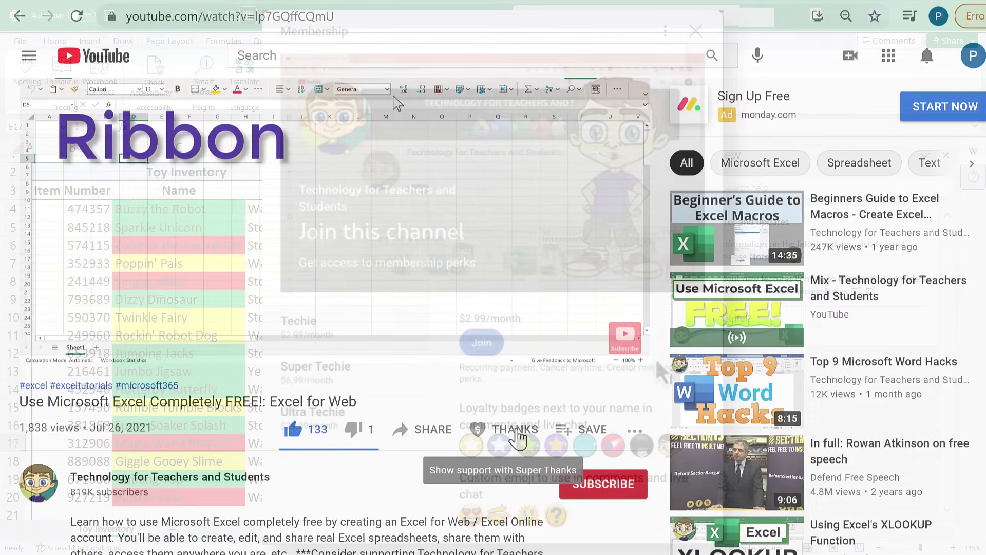
pyautogui.click(525, 432)
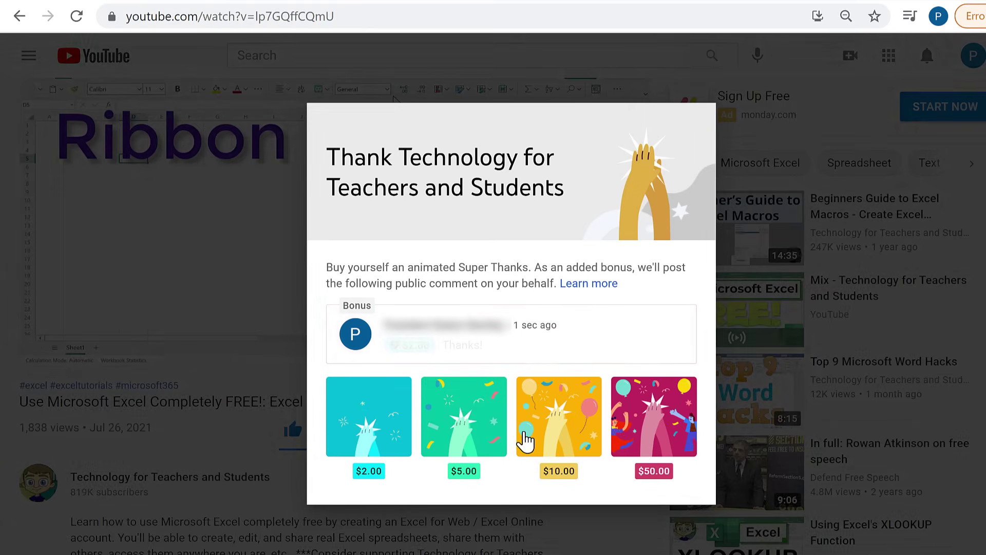